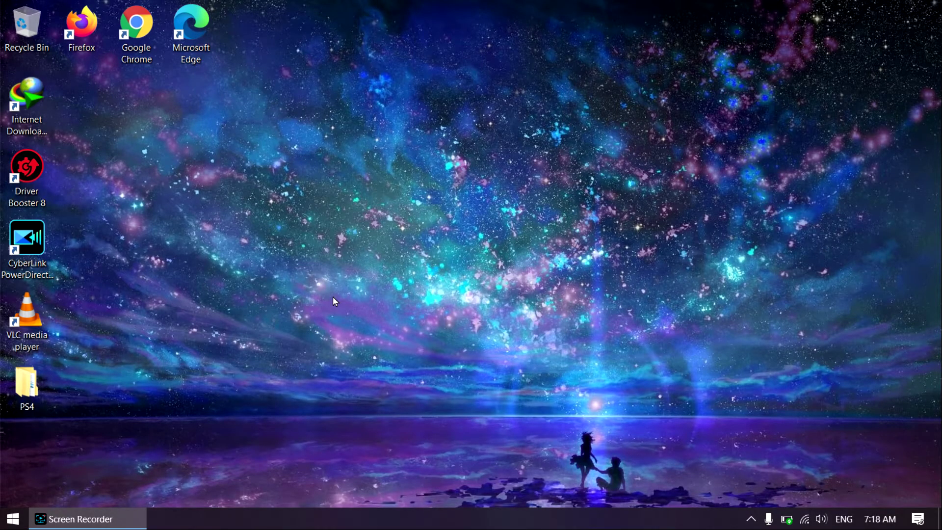
# Step: Launch PowerDirector from the desktop shortcut and start a new 16:9 project in Full Mode
pyautogui.click(35, 254)
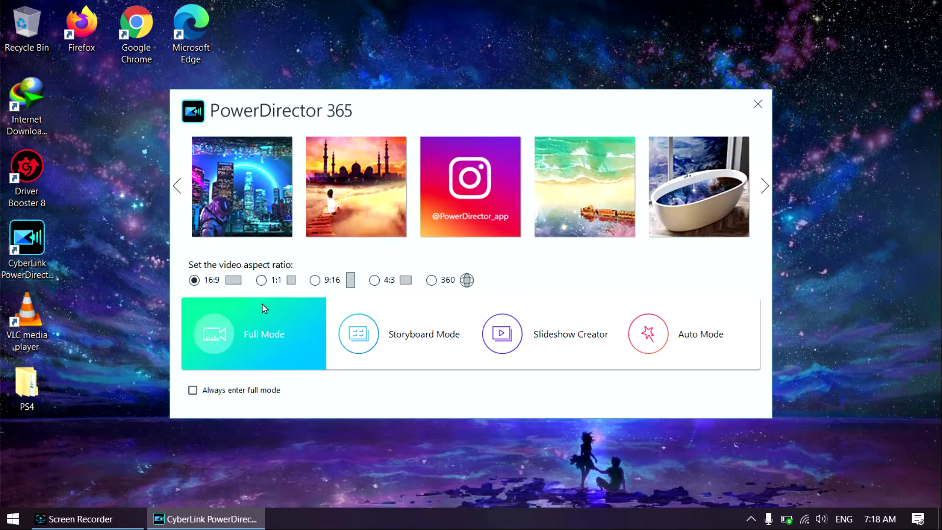
pyautogui.click(245, 339)
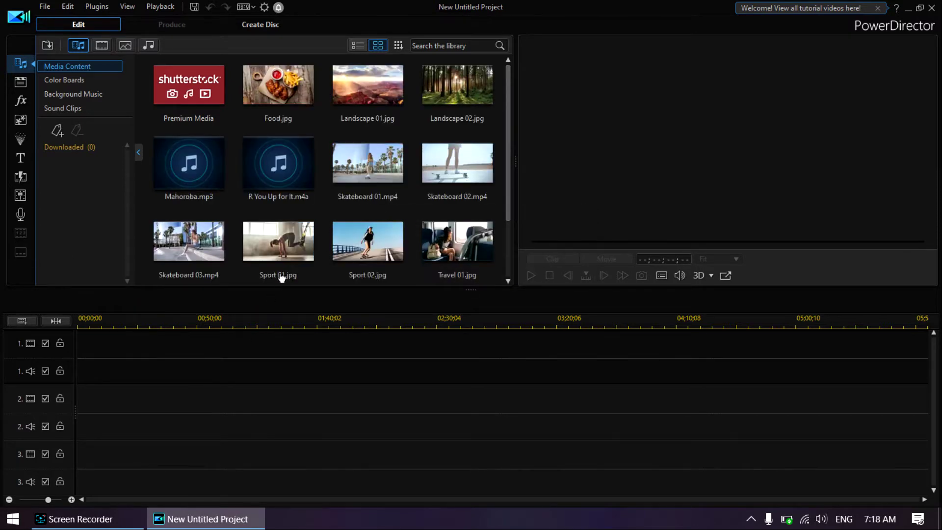
# Step: Import the first Fall Guys clip (2:59) from the PS4 folder and place it on track 1
pyautogui.click(373, 172)
pyautogui.keyDown('ctrl'); pyautogui.click(466, 154); pyautogui.keyUp('ctrl')
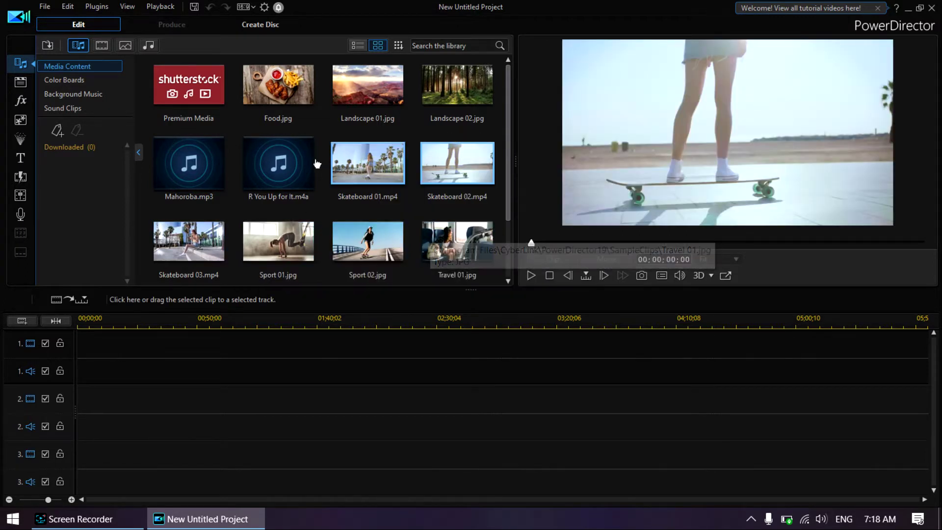
pyautogui.click(48, 46)
pyautogui.click(60, 61)
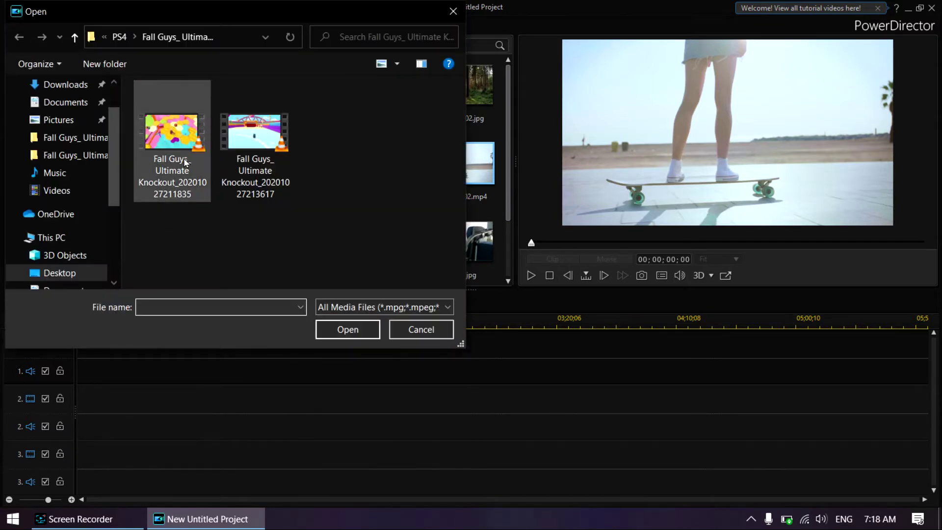
pyautogui.doubleClick(184, 159)
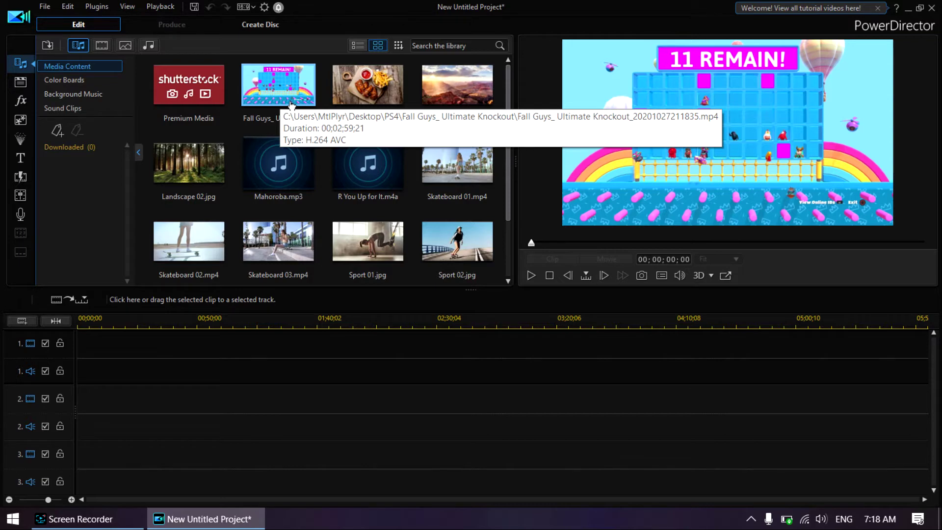
pyautogui.moveTo(291, 104); pyautogui.dragTo(79, 379)
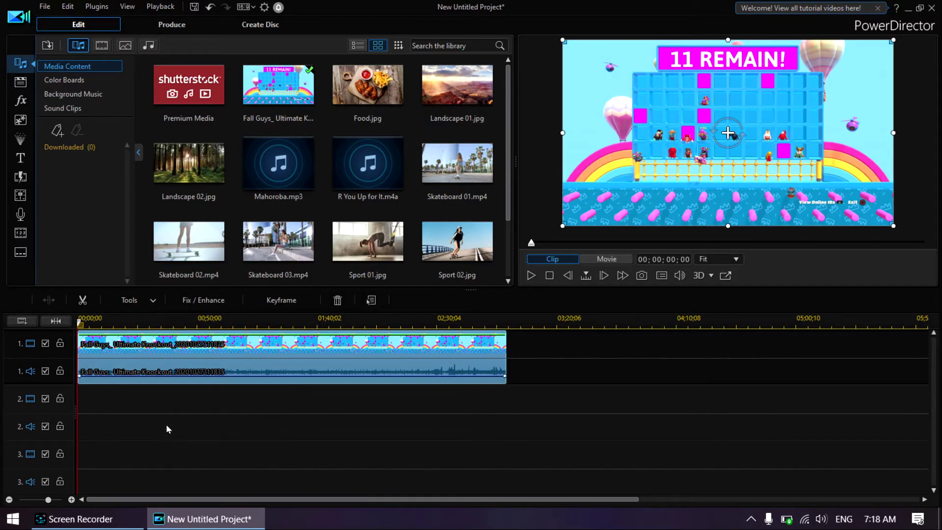
# Step: Play the Fall Guys clip on the timeline, then delete it from track 1
pyautogui.press('space')
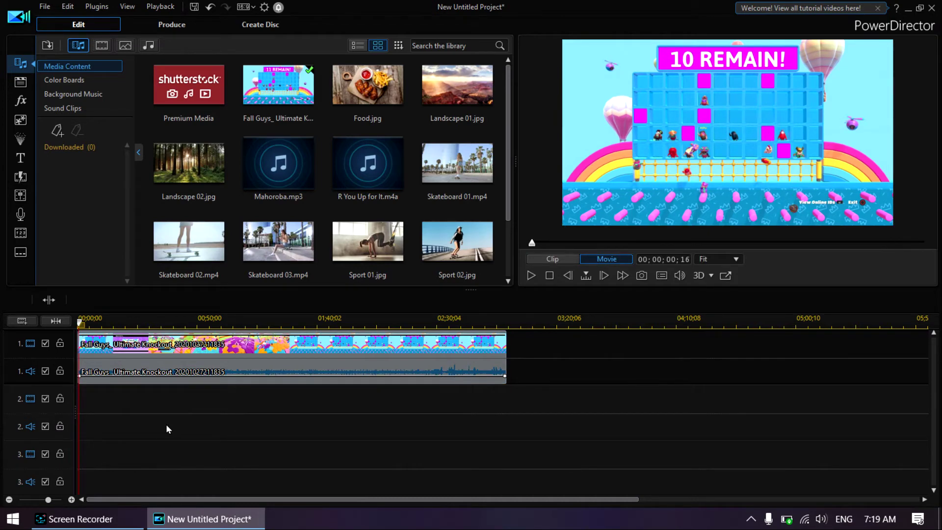
pyautogui.click(356, 352)
pyautogui.press('Delete')
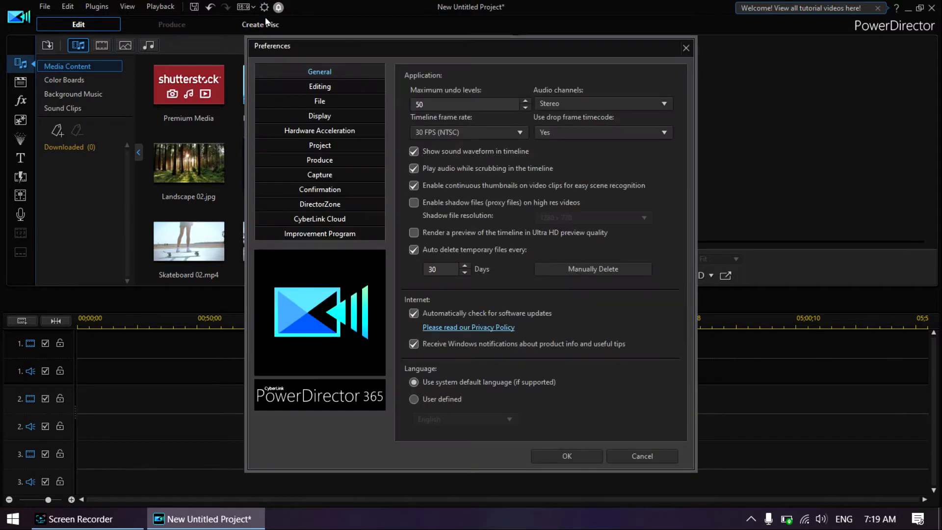
# Step: Close Preferences and exit PowerDirector, choosing No to discard the unsaved project
pyautogui.click(687, 48)
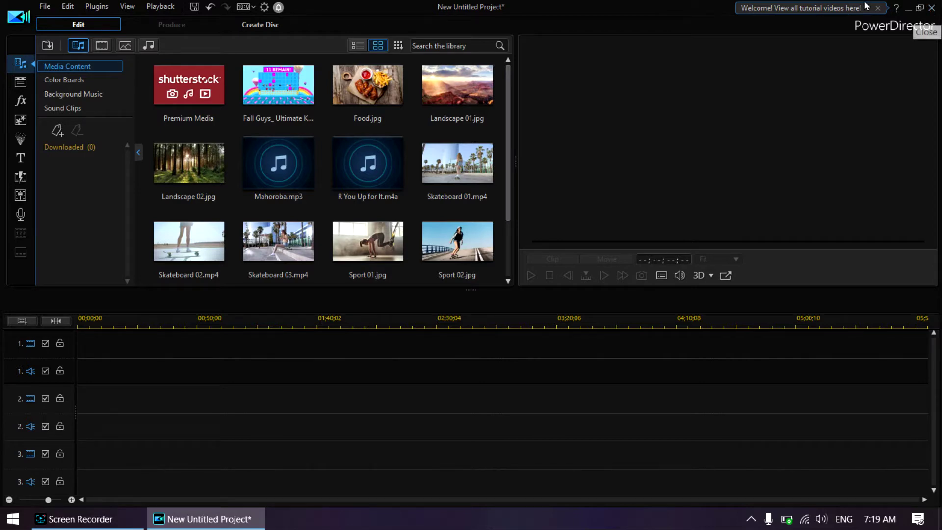
pyautogui.click(932, 8)
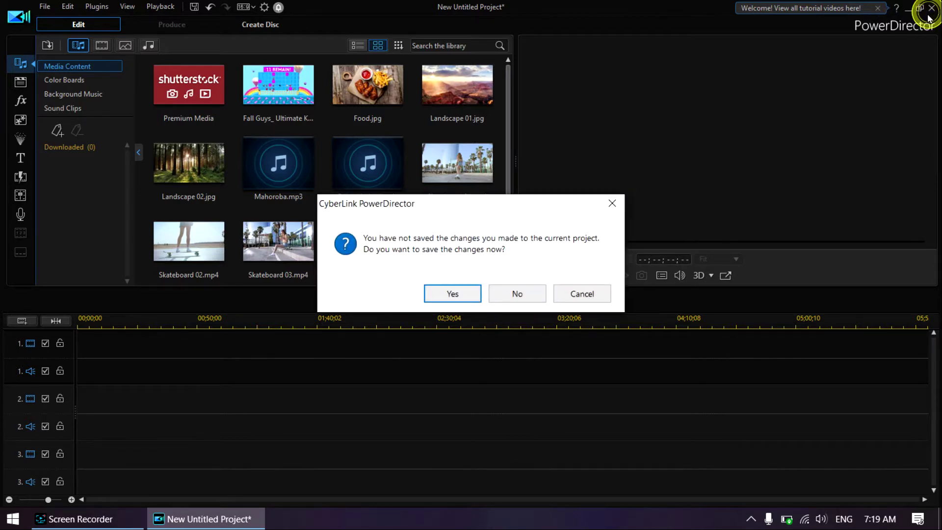
pyautogui.click(519, 292)
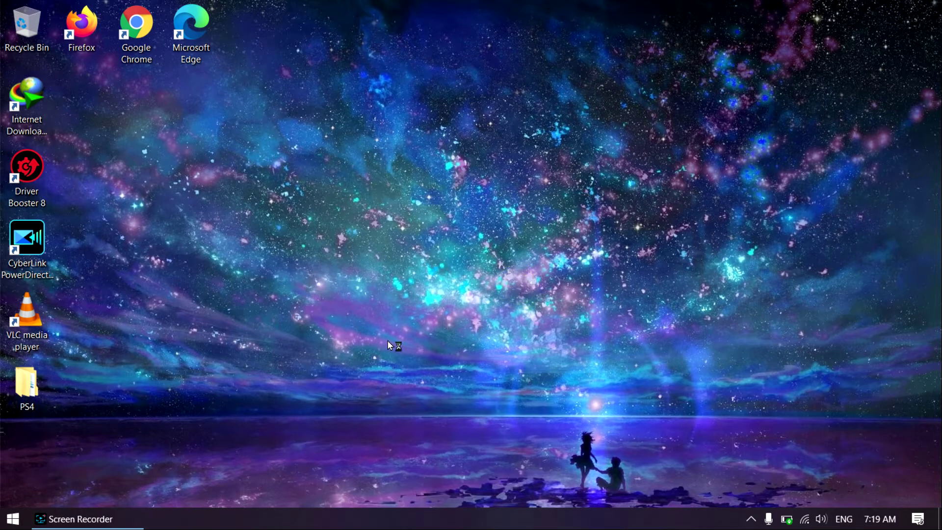
# Step: Search the Start menu for 'apps' and open the Settings app
pyautogui.click(159, 439)
pyautogui.click(13, 518)
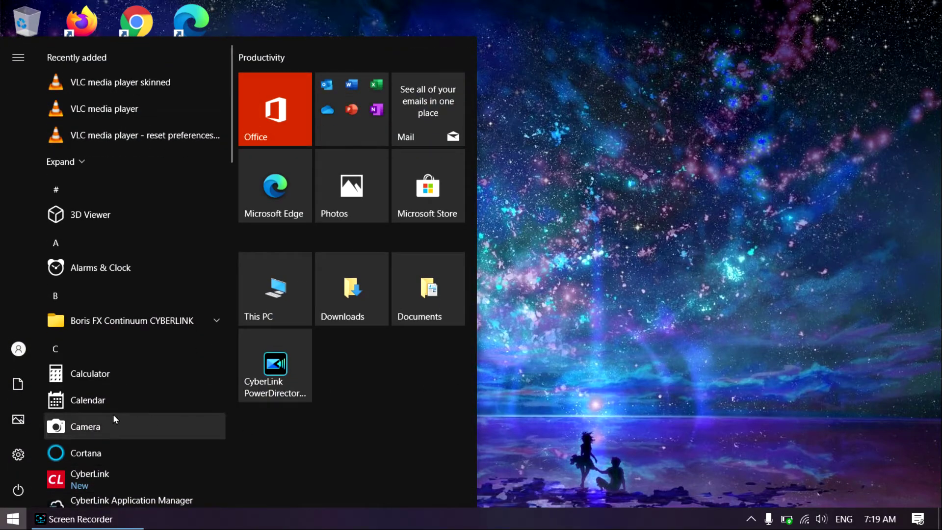
pyautogui.click(13, 519)
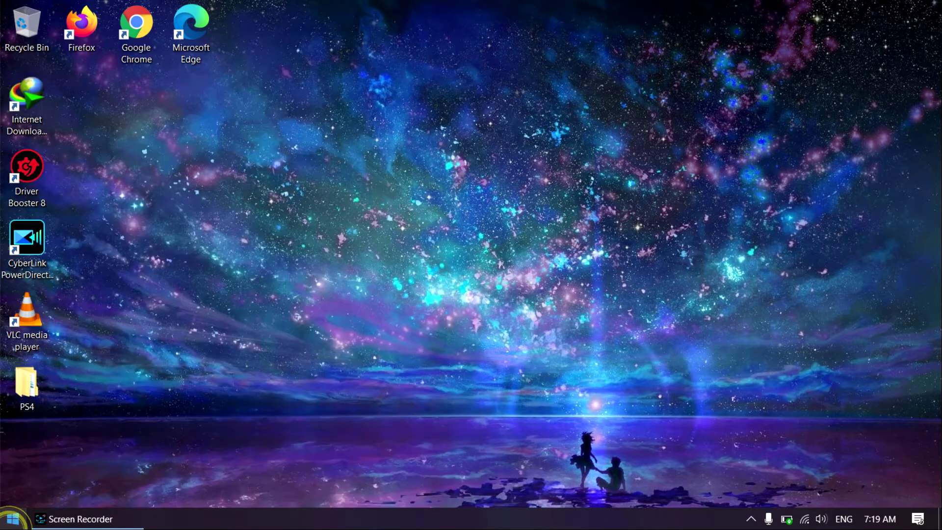
pyautogui.press('super')
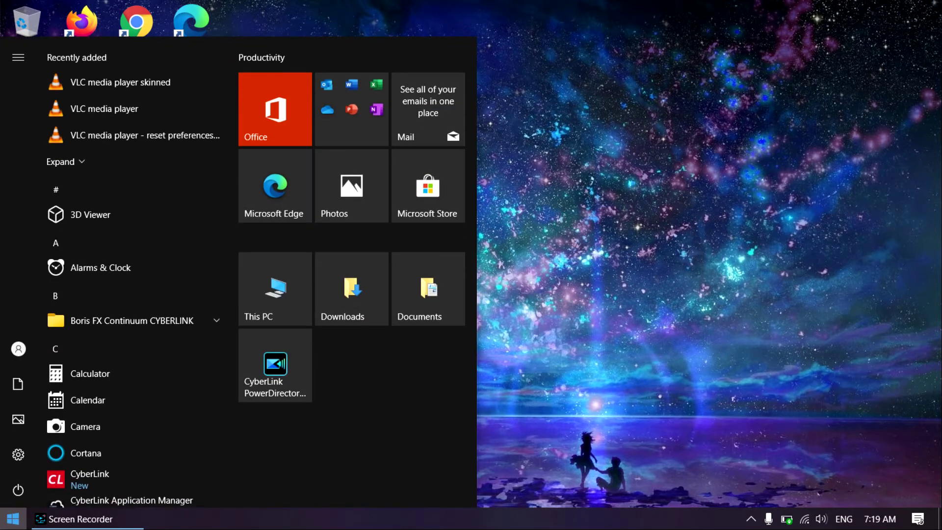
pyautogui.write('apps')
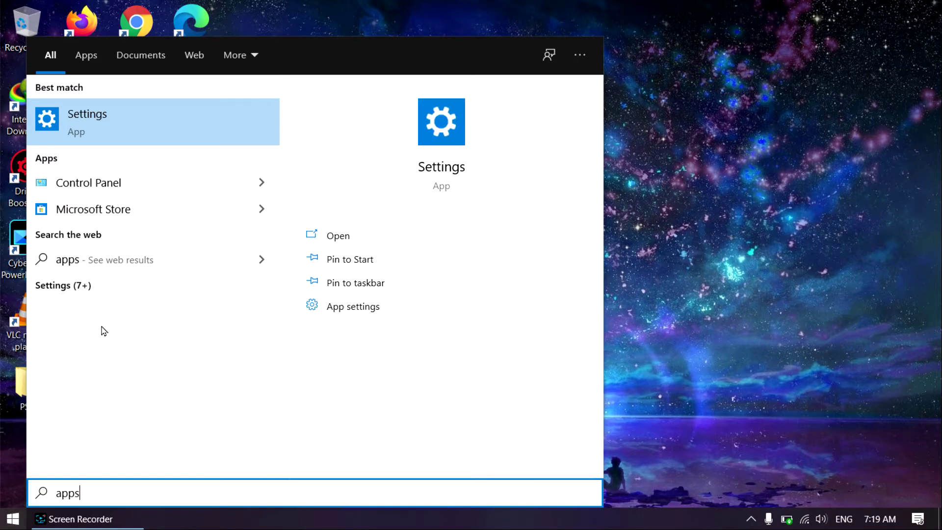
pyautogui.click(333, 235)
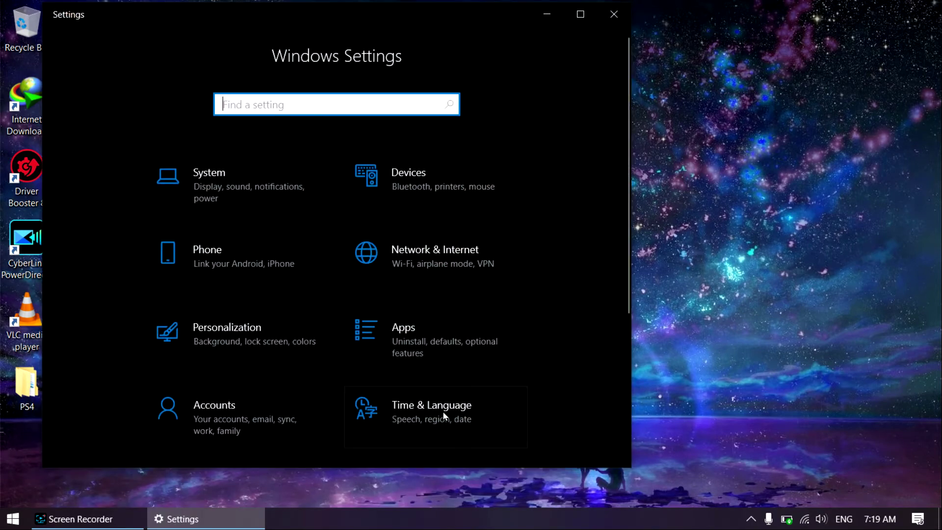
# Step: Open the Apps settings page, then open This PC from the Start menu
pyautogui.click(423, 341)
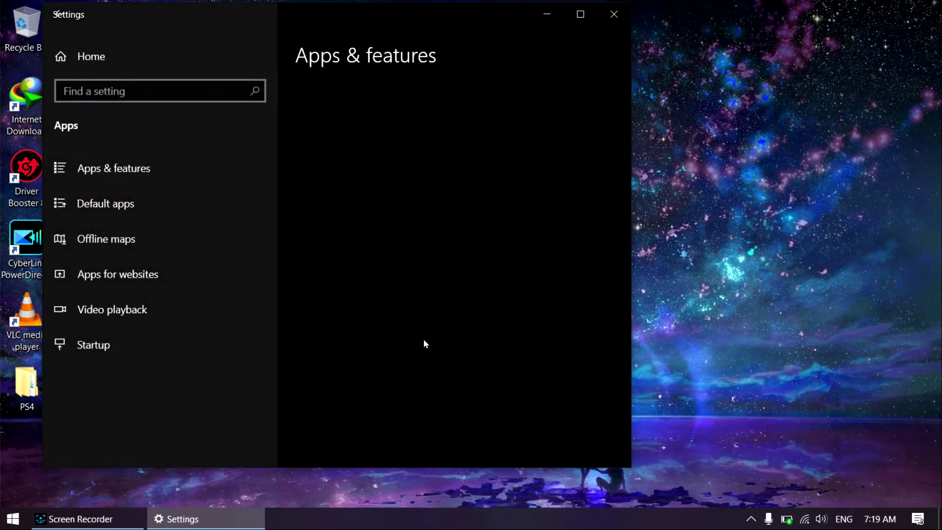
pyautogui.click(13, 519)
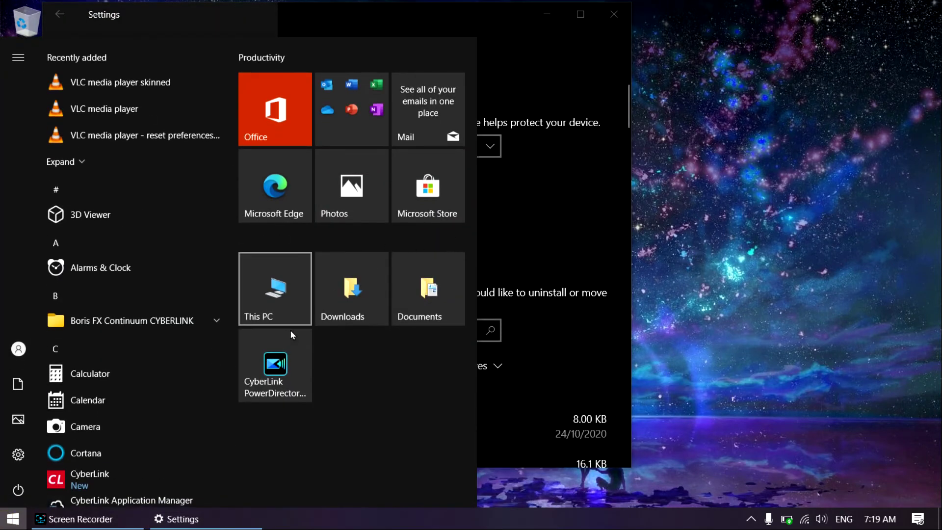
pyautogui.rightClick(268, 314)
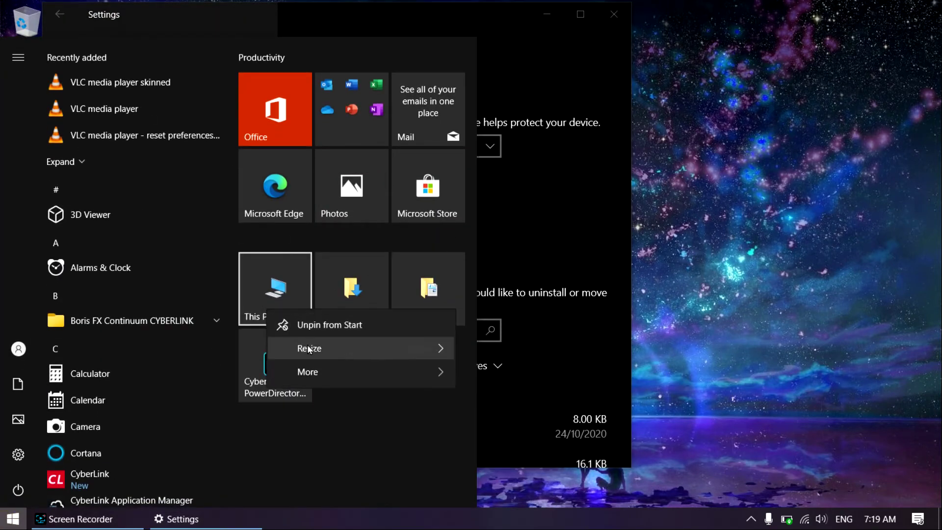
pyautogui.click(290, 291)
pyautogui.click(292, 294)
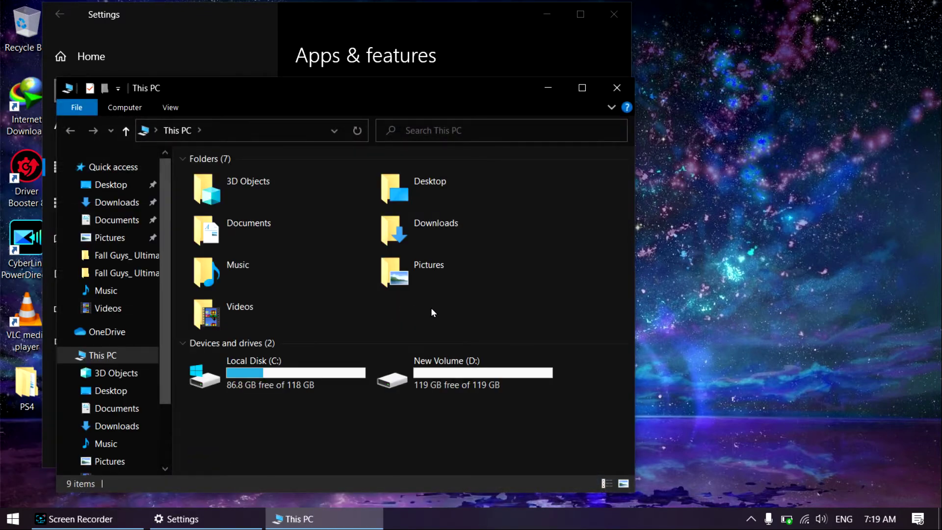
# Step: Check This PC's Properties to confirm Windows 10 Home N, then close System and This PC
pyautogui.rightClick(404, 408)
pyautogui.click(419, 396)
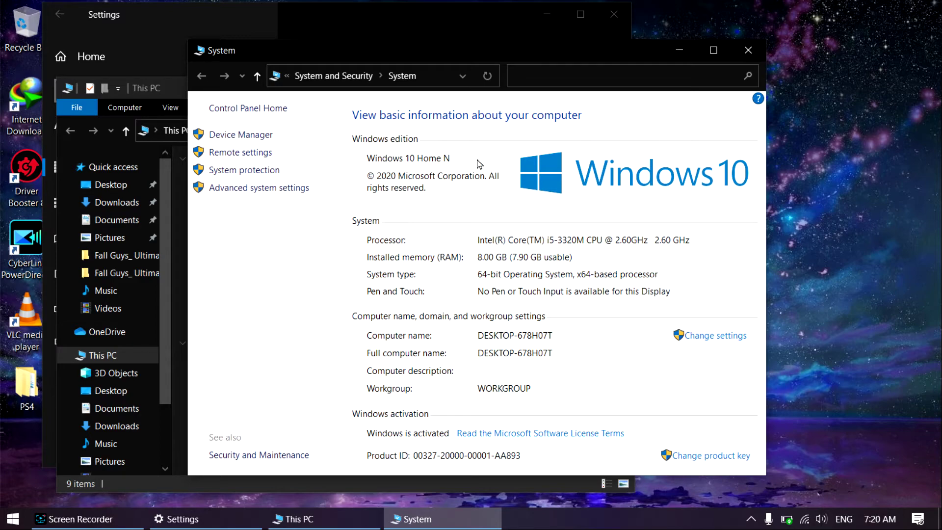
pyautogui.click(748, 50)
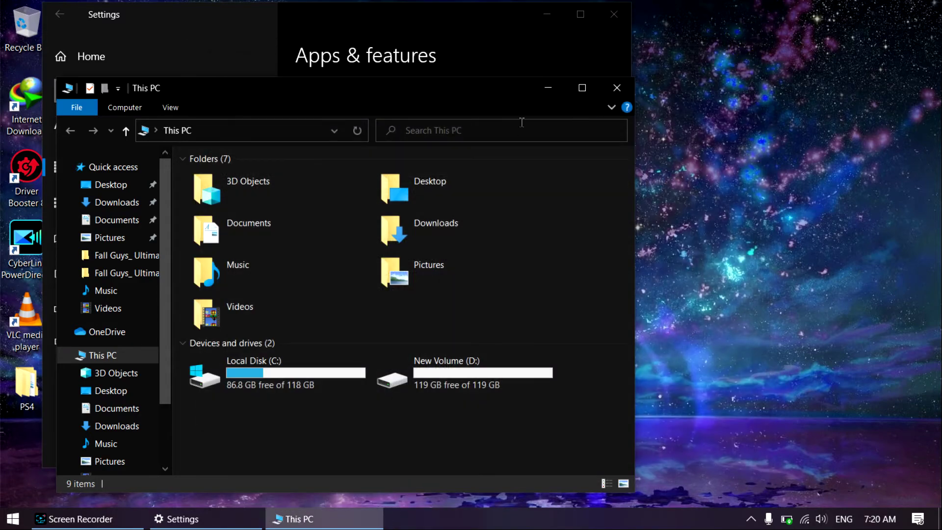
pyautogui.click(621, 86)
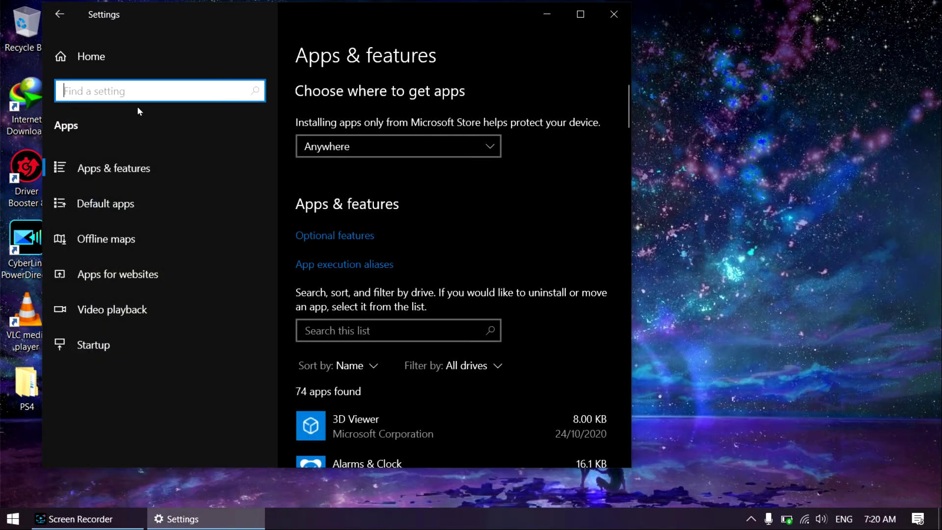
# Step: Open Optional features and briefly search 'media' in Add a feature before cancelling it
pyautogui.click(335, 238)
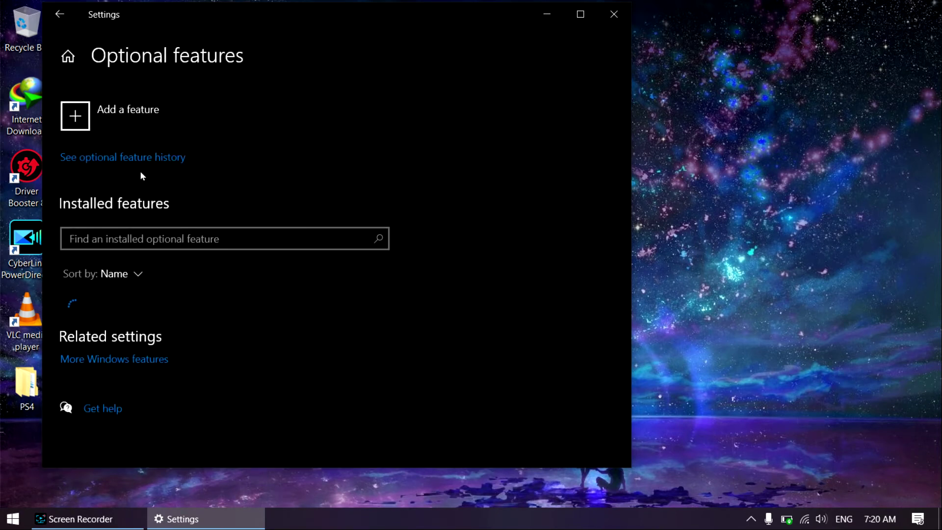
pyautogui.click(103, 110)
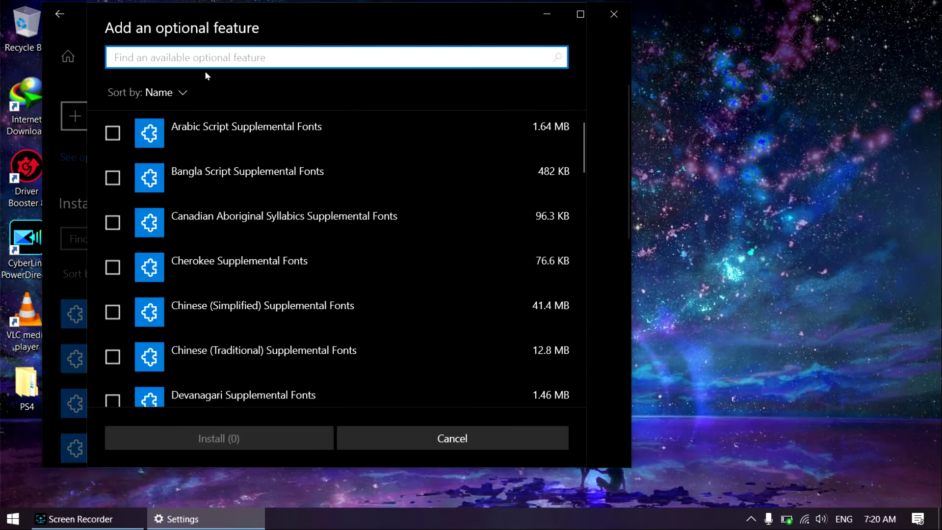
pyautogui.write('m')
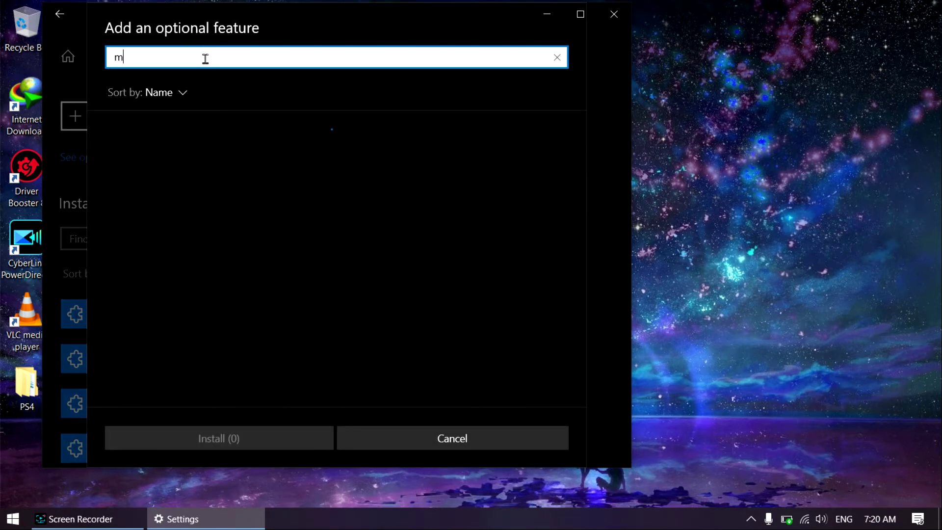
pyautogui.write('edia')
pyautogui.press('BackSpace')
pyautogui.press('BackSpace')
pyautogui.press('BackSpace')
pyautogui.press('BackSpace')
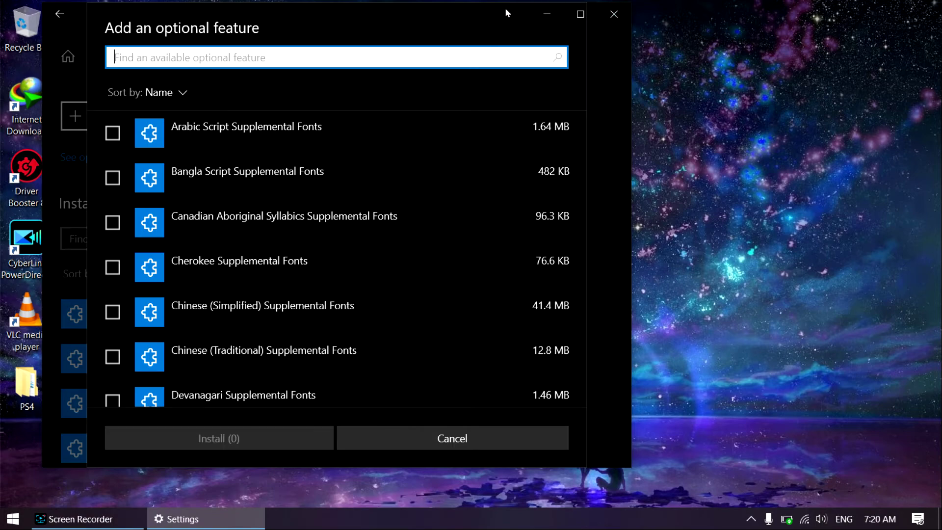
pyautogui.moveTo(508, 13); pyautogui.dragTo(525, 51)
pyautogui.click(632, 59)
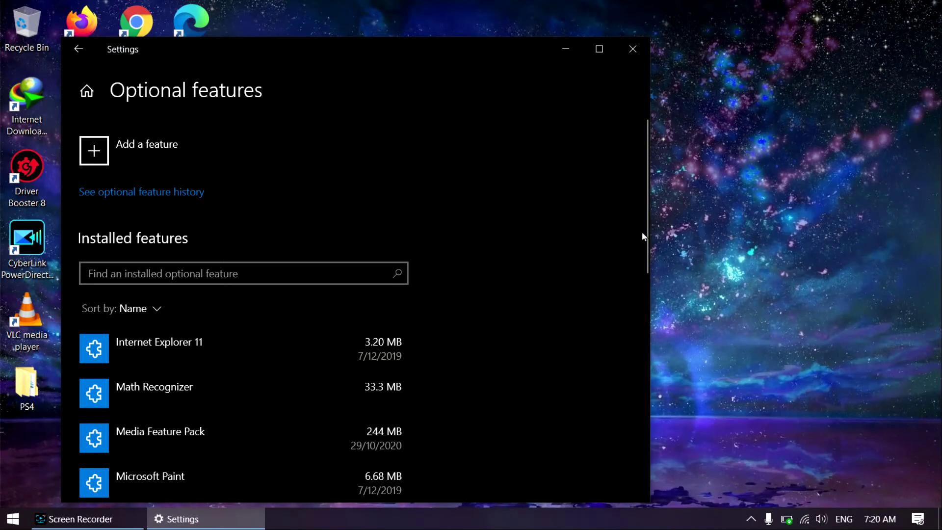
# Step: Filter installed optional features by 'media' to confirm Media Feature Pack, then close Settings
pyautogui.click(336, 274)
pyautogui.write('m')
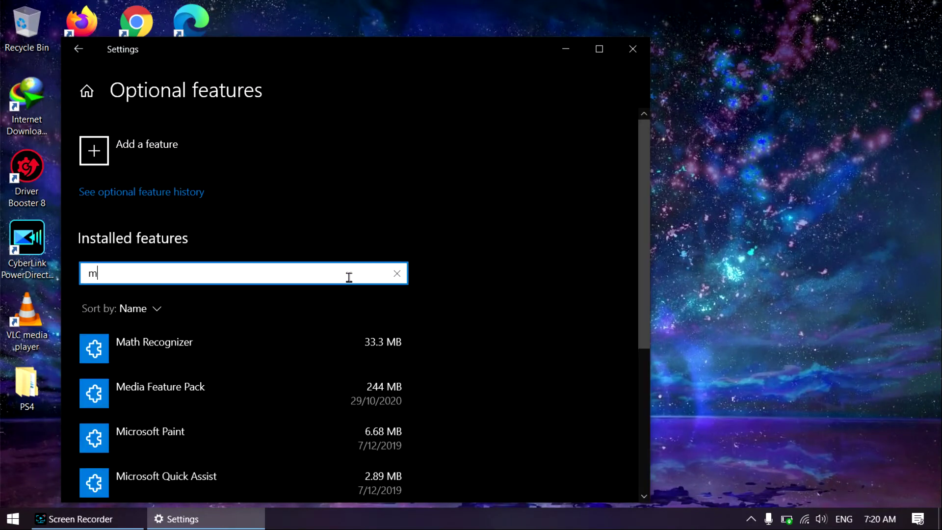
pyautogui.write('edia')
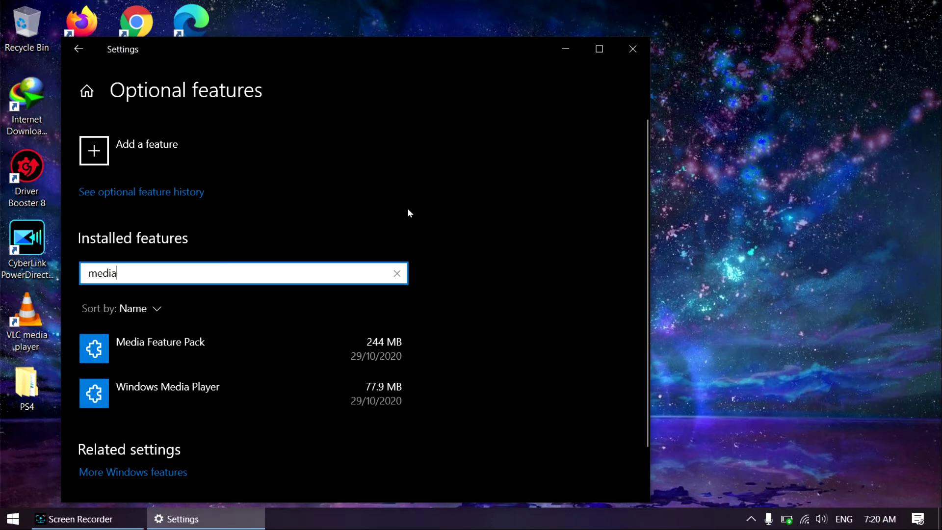
pyautogui.click(636, 51)
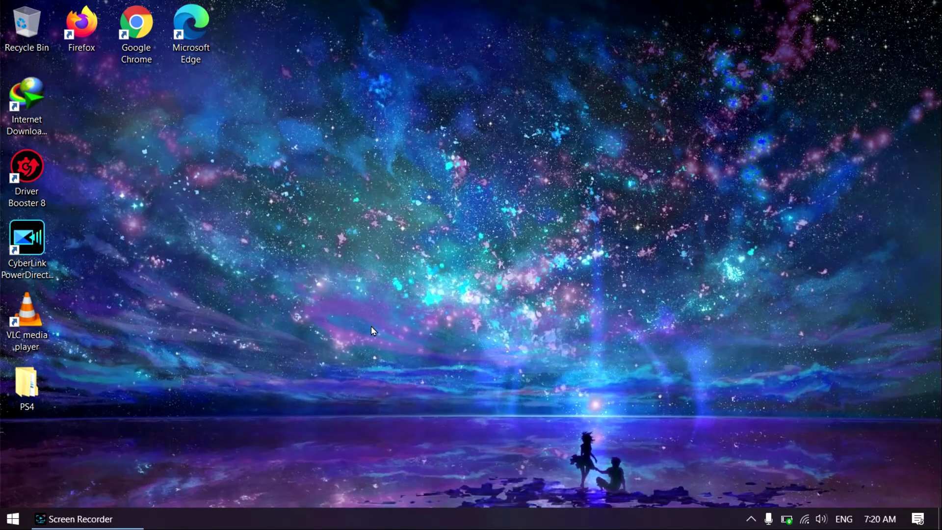
# Step: Relaunch PowerDirector from the desktop shortcut and choose Full Mode
pyautogui.click(9, 242)
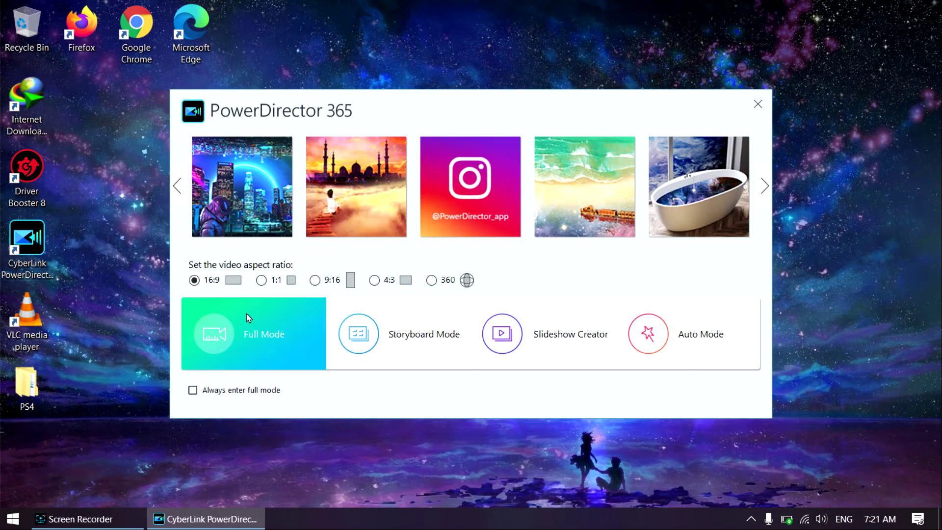
pyautogui.click(247, 316)
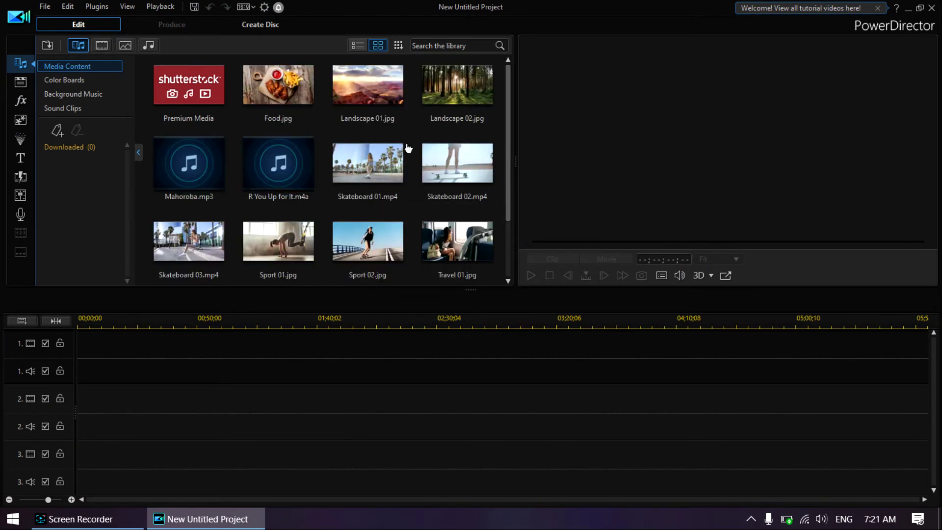
# Step: Import the first Fall Guys video into the media library, then minimize PowerDirector
pyautogui.click(368, 181)
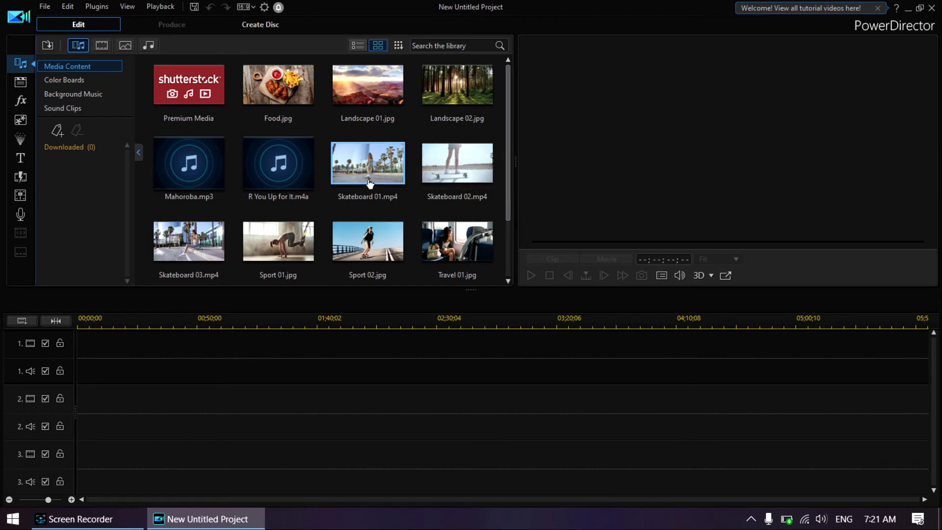
pyautogui.click(47, 45)
pyautogui.click(74, 63)
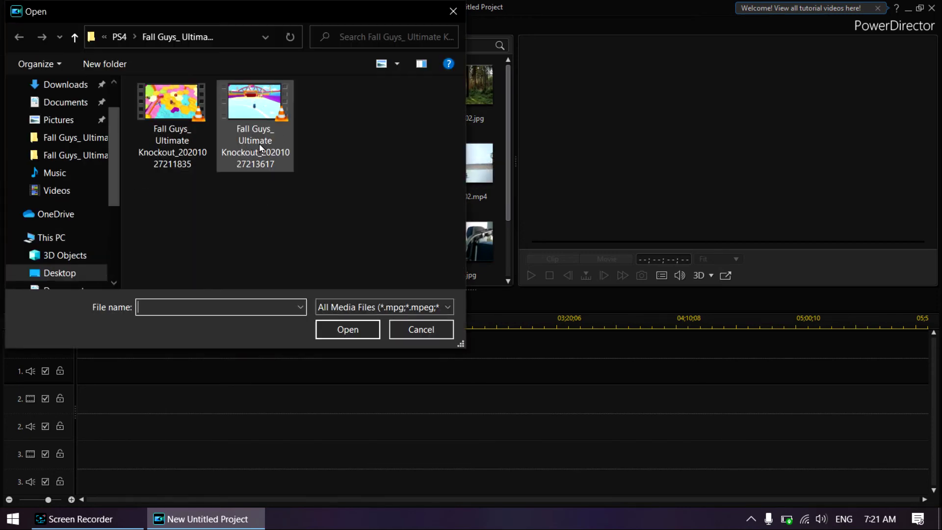
pyautogui.doubleClick(186, 136)
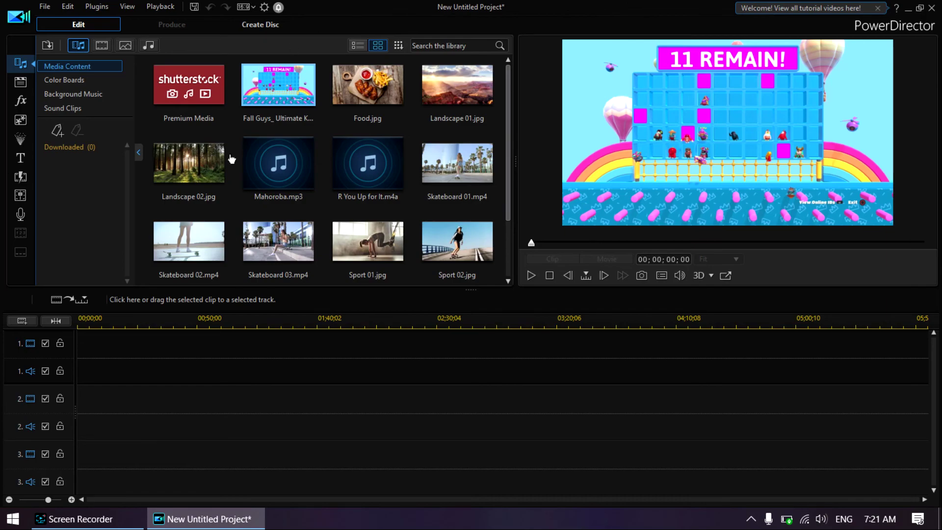
pyautogui.click(206, 519)
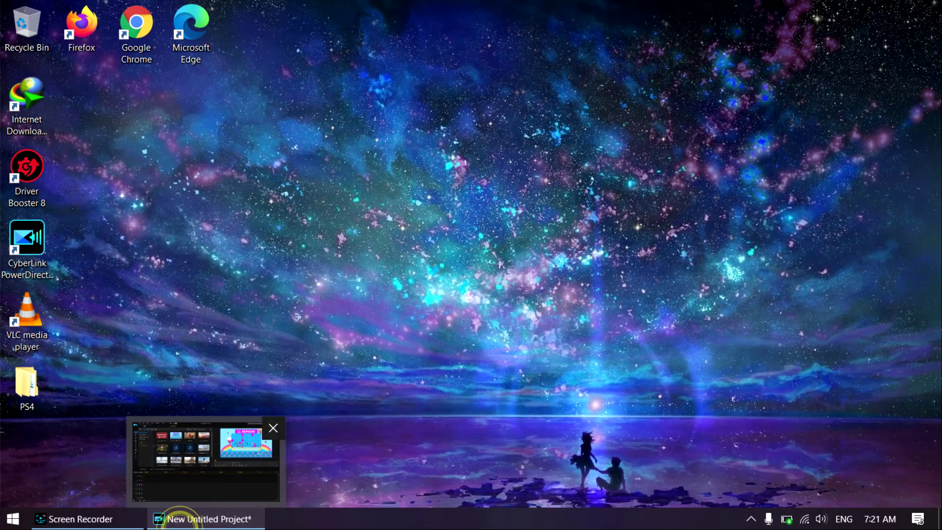